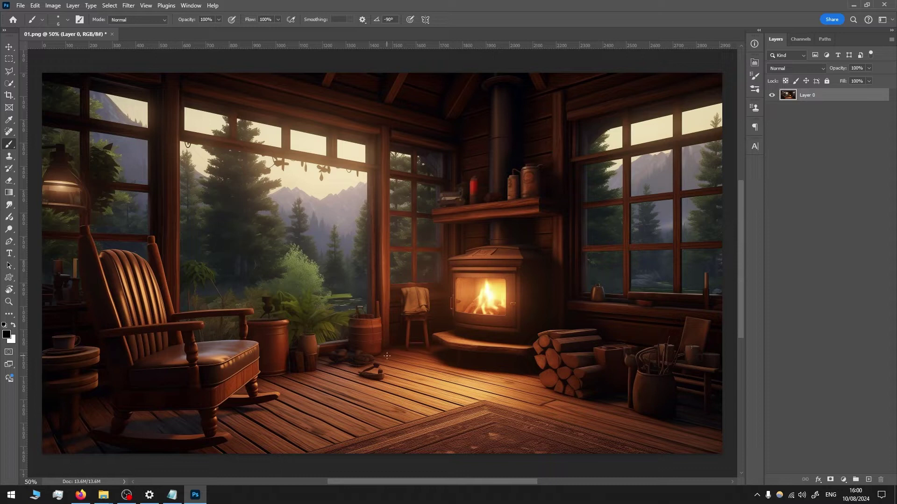
- Leave the Brush tool with the V shortcut
key(v)
- Outline the floor clutter and erase it with a prompt-free Generative Fill, choosing another variation
click(9, 71)
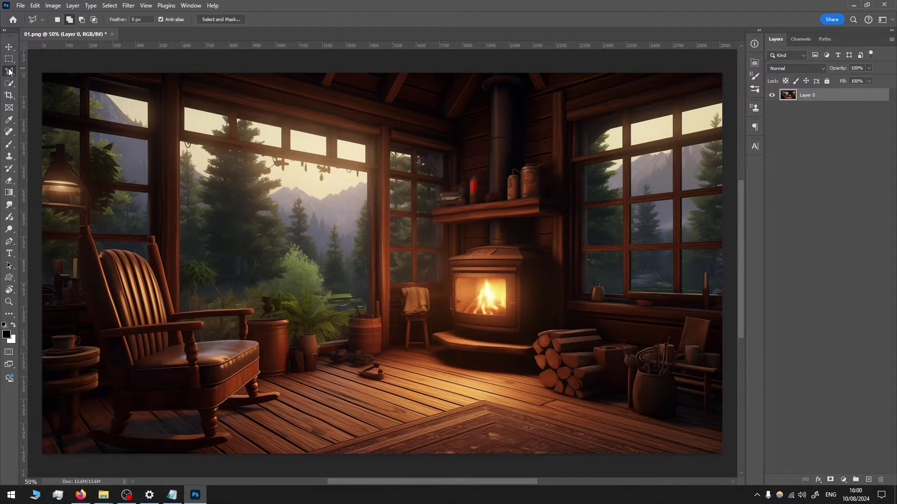
drag(349, 337, 363, 389)
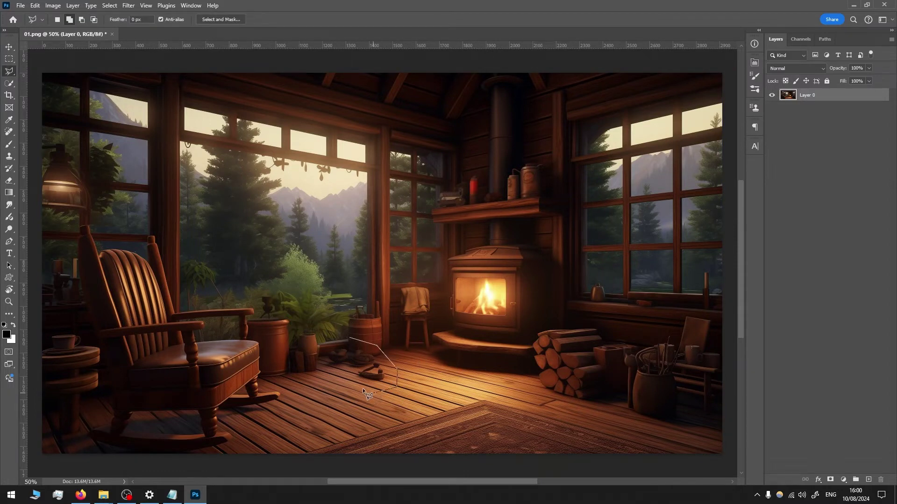
click(321, 342)
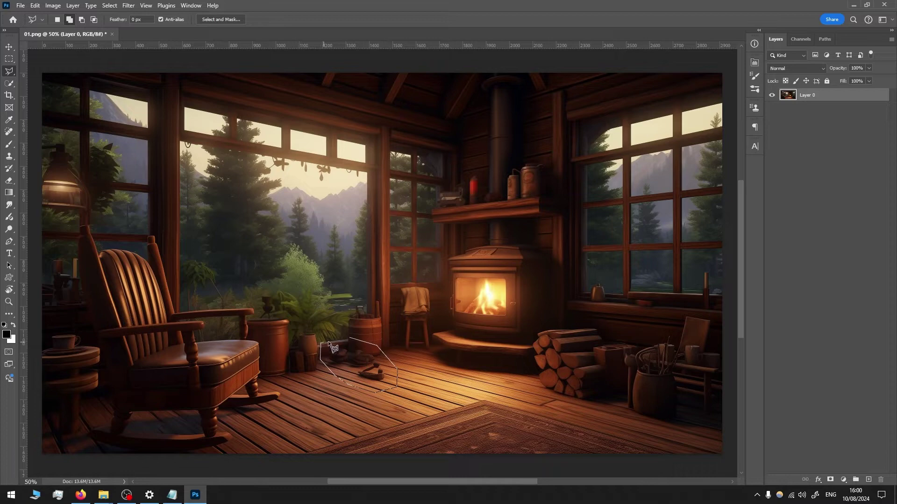
click(354, 343)
right_click(354, 343)
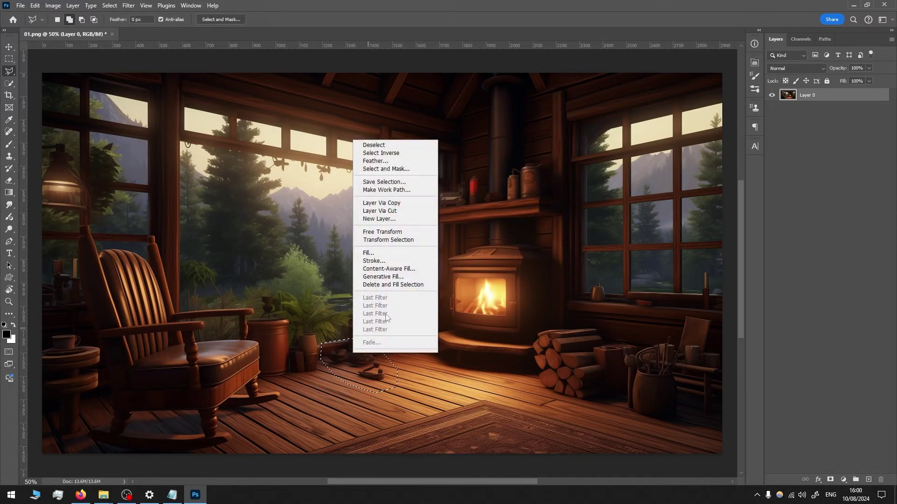
click(393, 278)
click(482, 190)
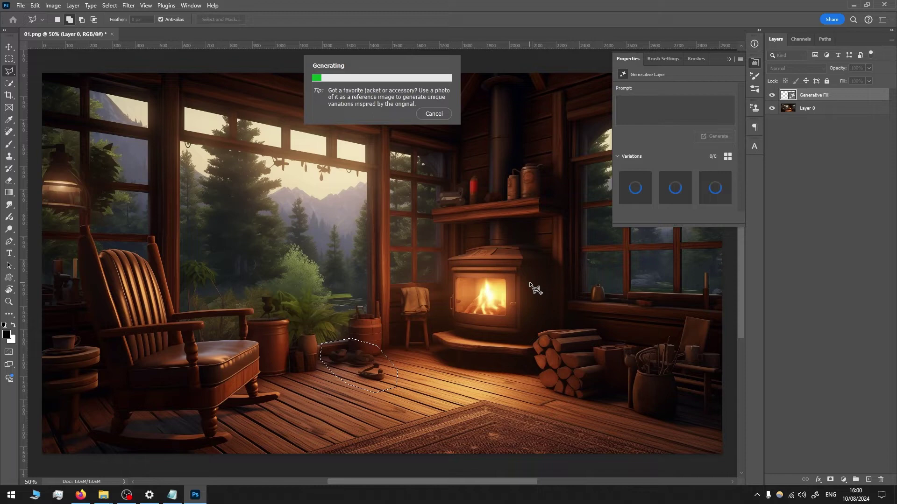
click(691, 185)
click(679, 192)
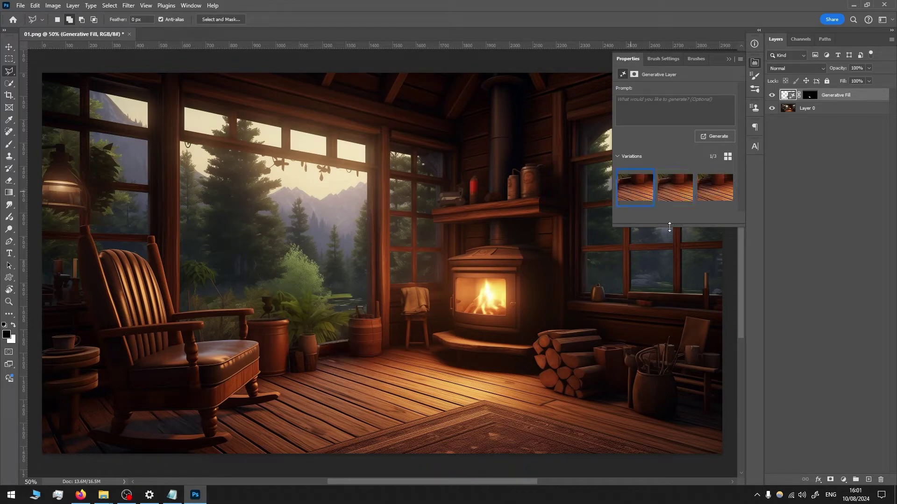
scroll(413, 267, up, 3)
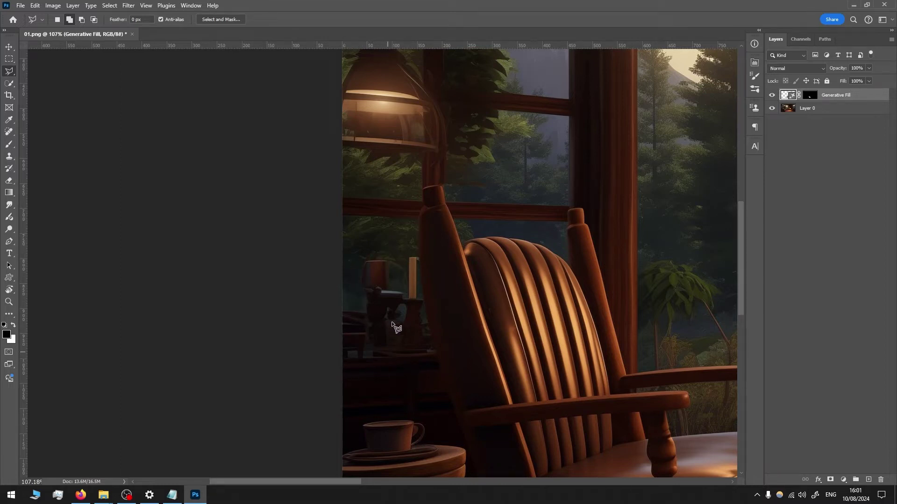
- Generate a stack of old books behind the rocking chair, choosing the third variation
click(340, 359)
drag(391, 360, 343, 263)
right_click(366, 321)
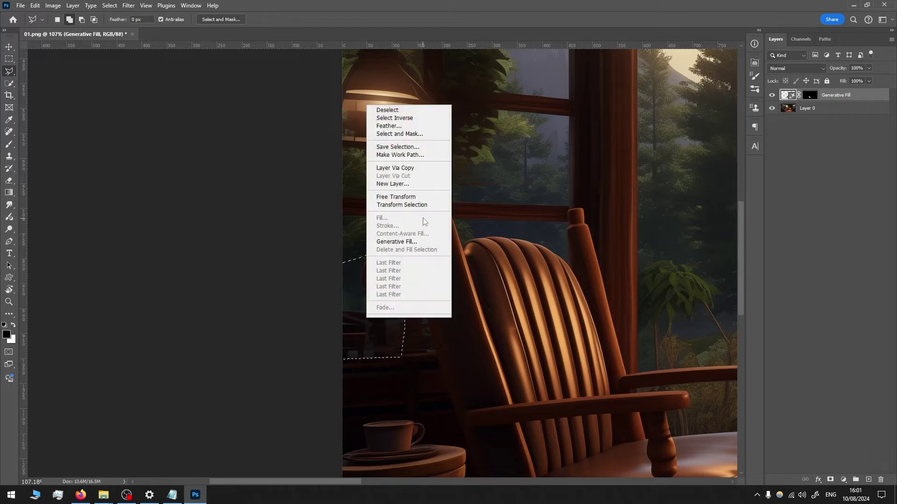
click(414, 241)
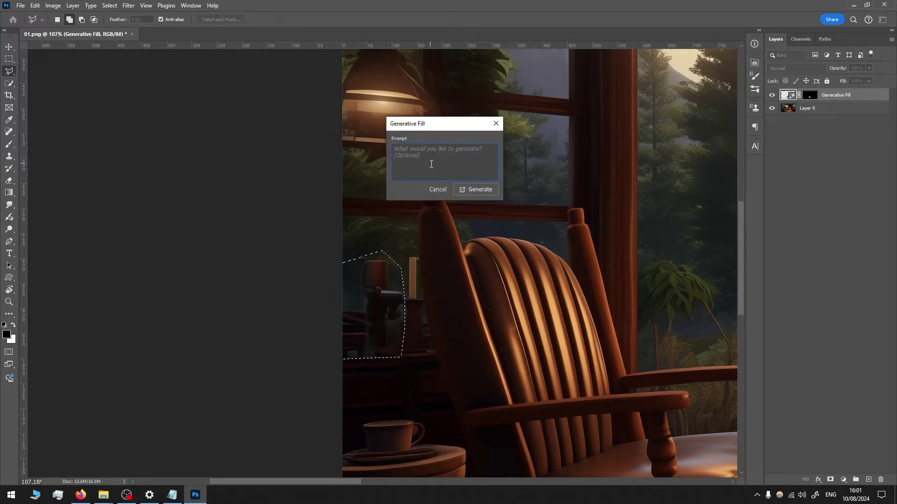
text(a stack a old )
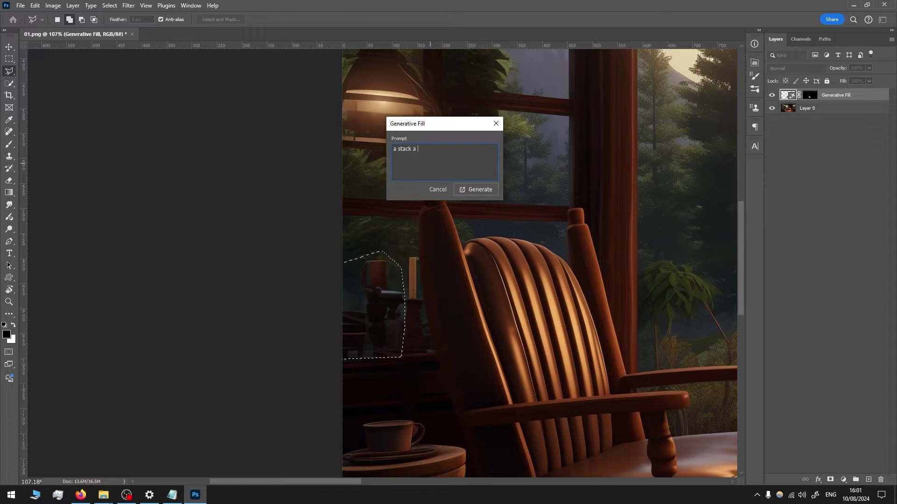
text(books)
key(Return)
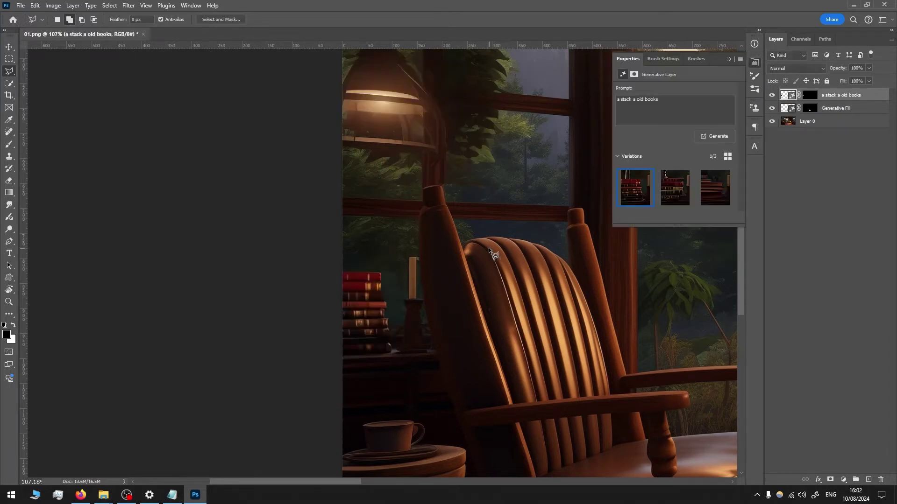
click(675, 188)
click(715, 188)
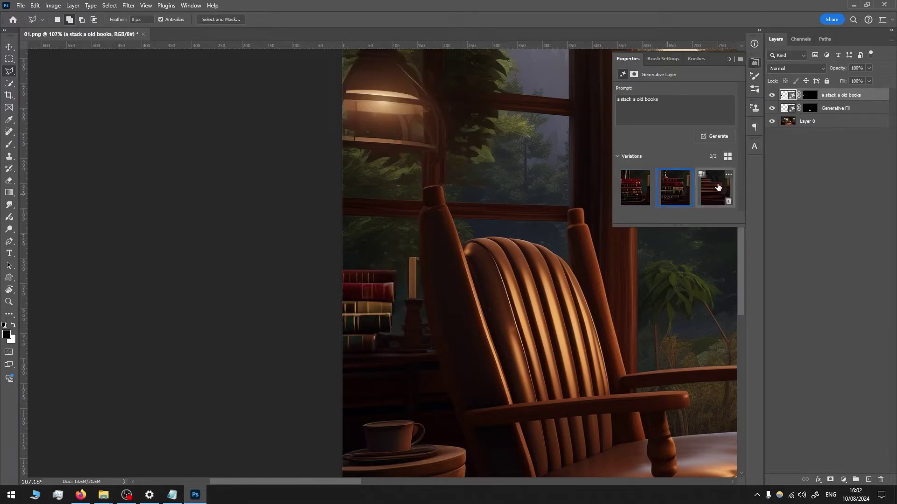
- Generate a mug on the side table, choosing the third variation
mouse_move(304, 475)
mouse_down()
mouse_move(285, 401)
mouse_move(446, 366)
mouse_up()
right_click(448, 364)
click(406, 259)
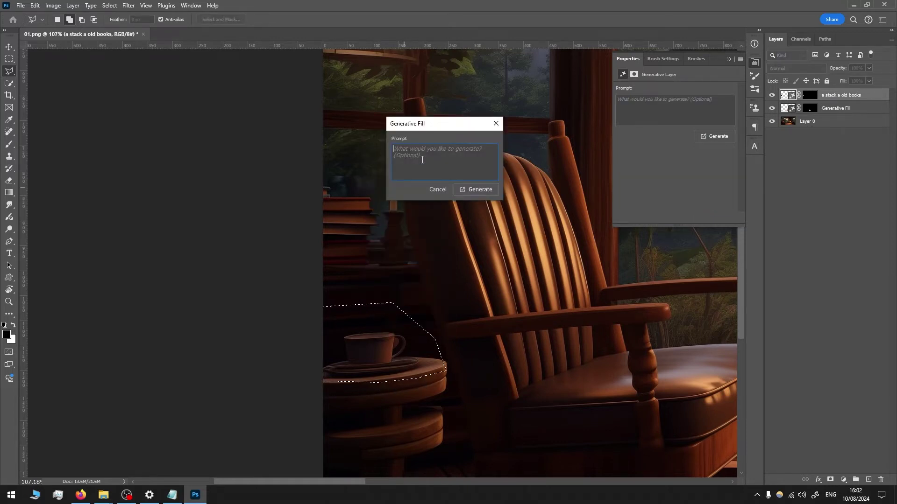
text(a mug)
click(475, 189)
click(725, 195)
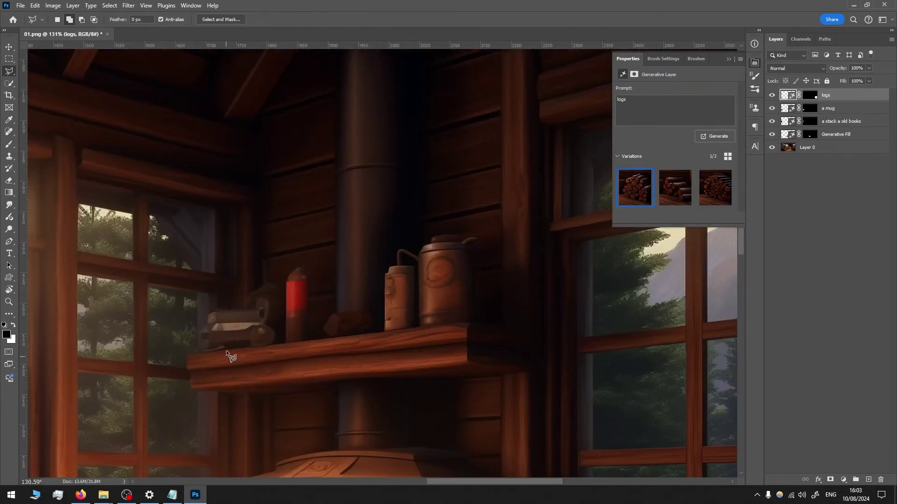
- Outline the shelf's left end and generate 'Jars full of cookies', choosing variation 2
click(189, 356)
click(333, 338)
click(315, 194)
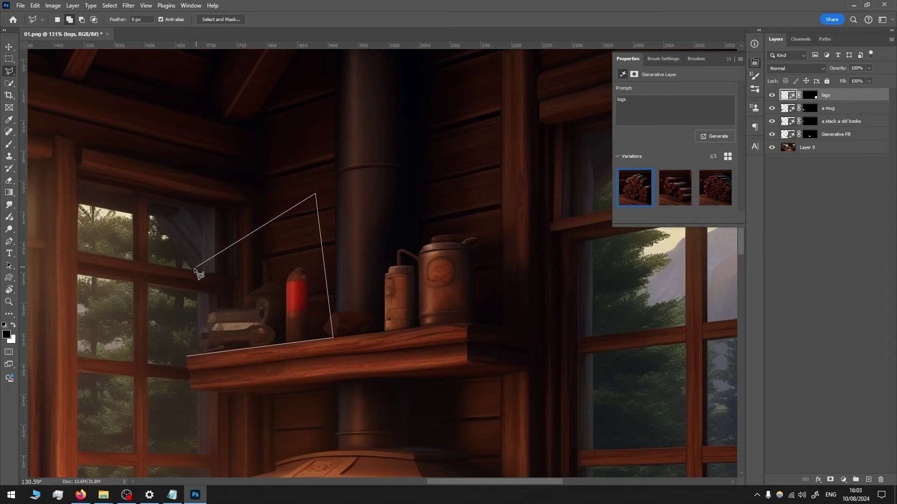
click(194, 268)
click(189, 355)
right_click(232, 307)
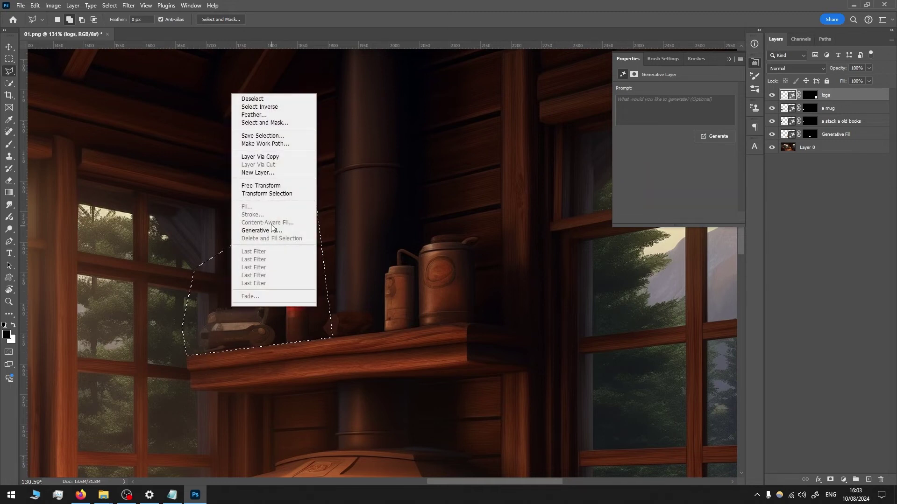
click(291, 230)
text(Jars)
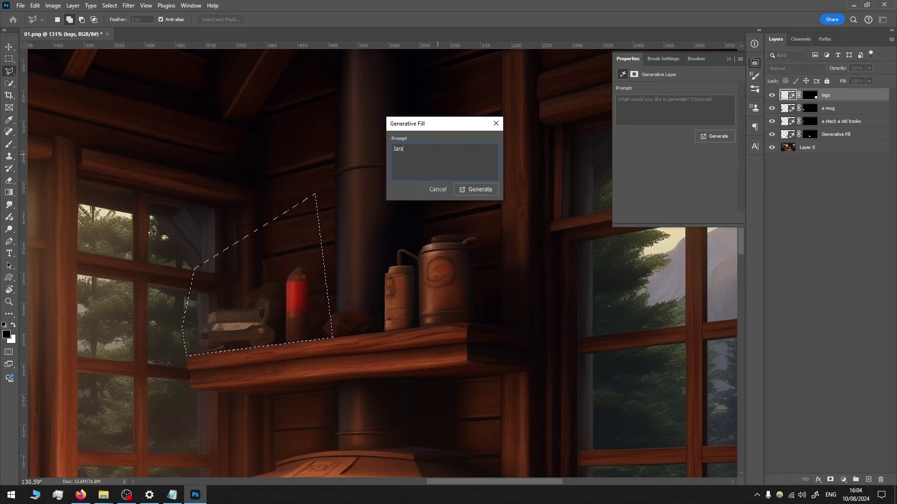
text( full of)
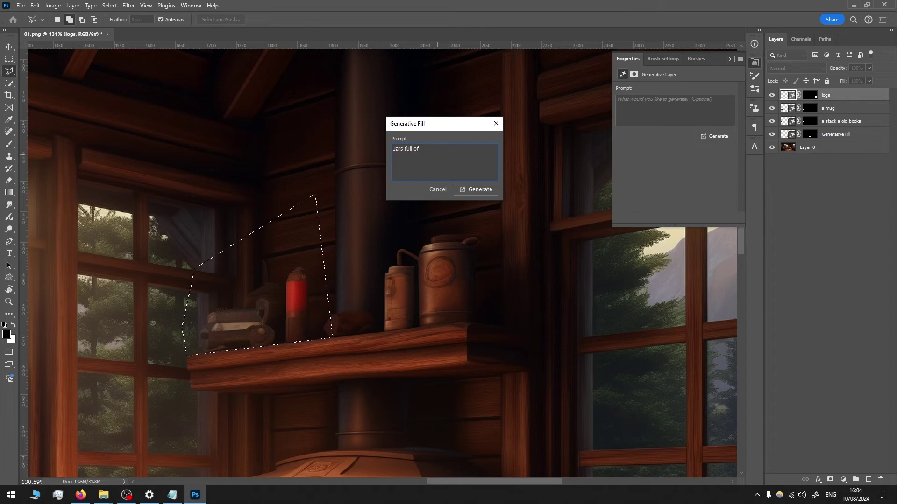
text( cookies)
click(476, 190)
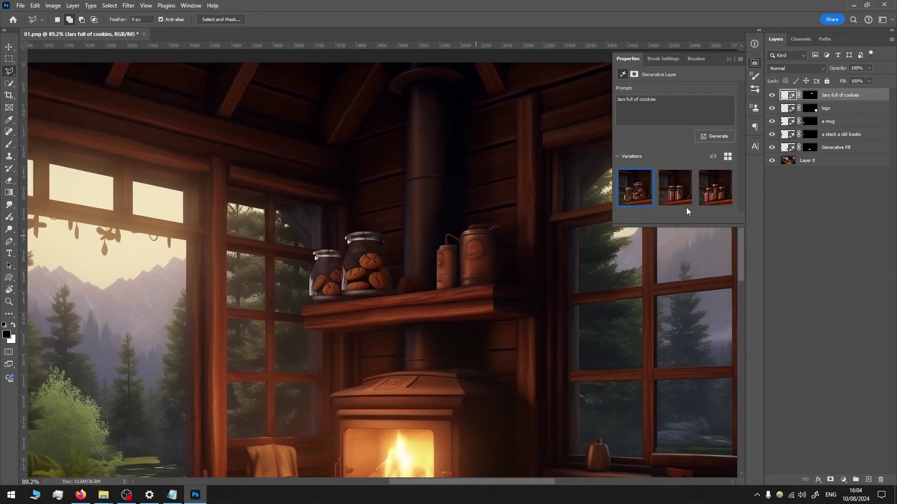
click(681, 196)
scroll(309, 283, up, 1)
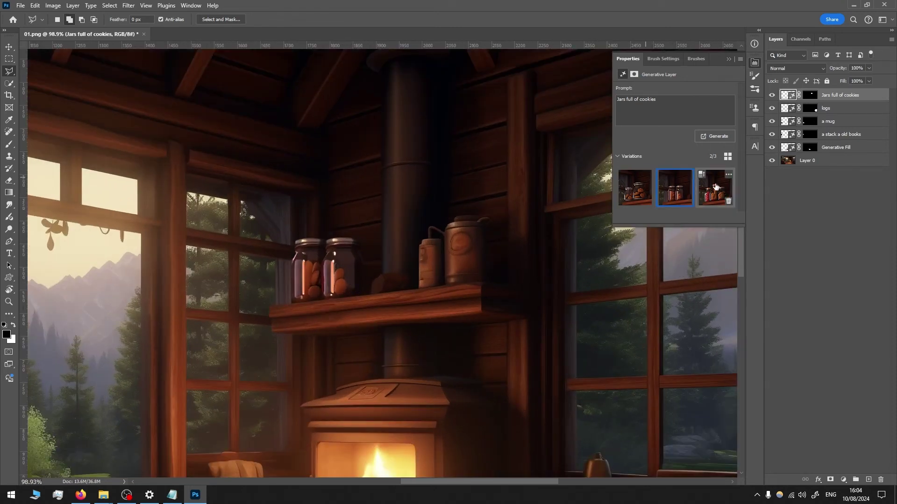
scroll(344, 261, down, 5)
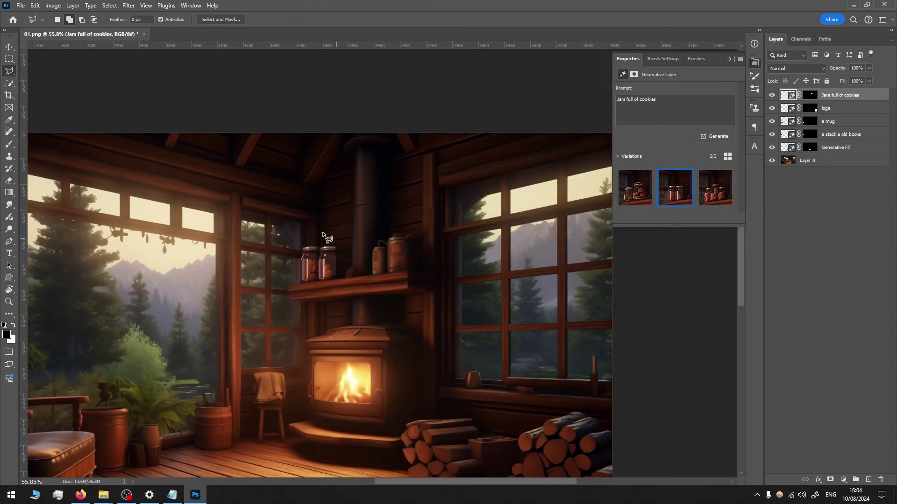
scroll(329, 299, down, 1)
scroll(336, 295, down, 1)
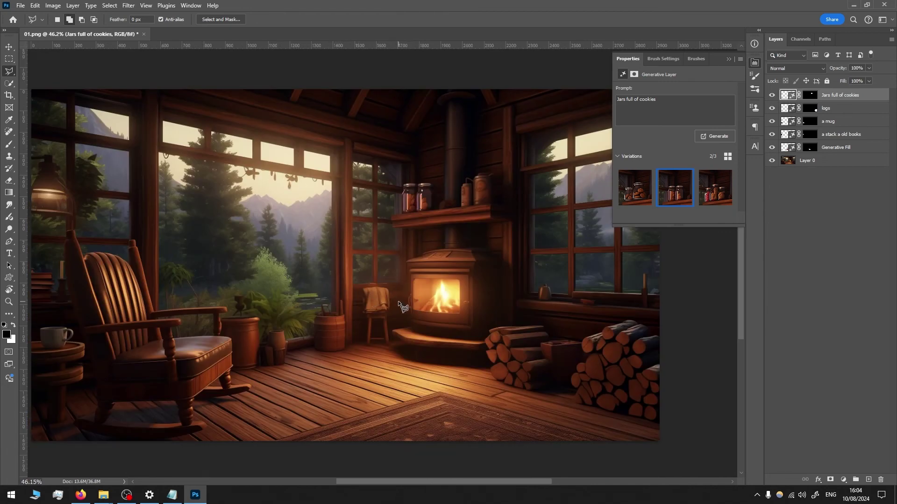
scroll(488, 361, left, 2)
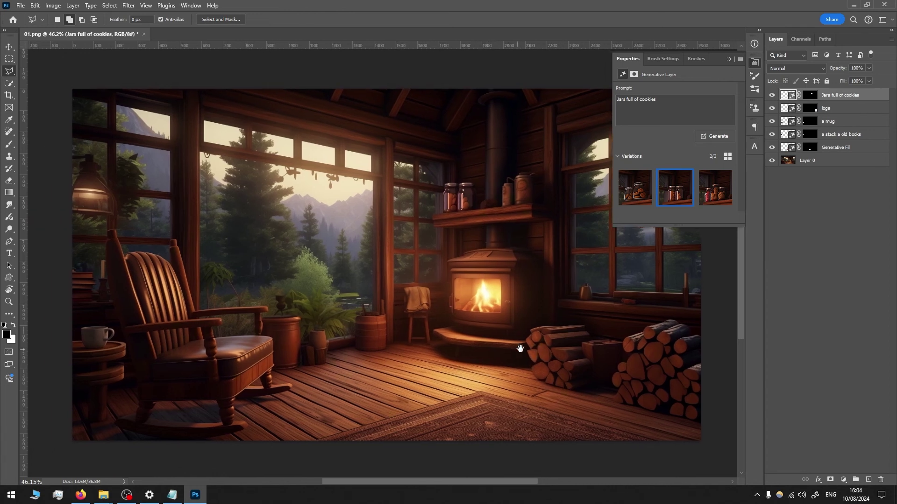